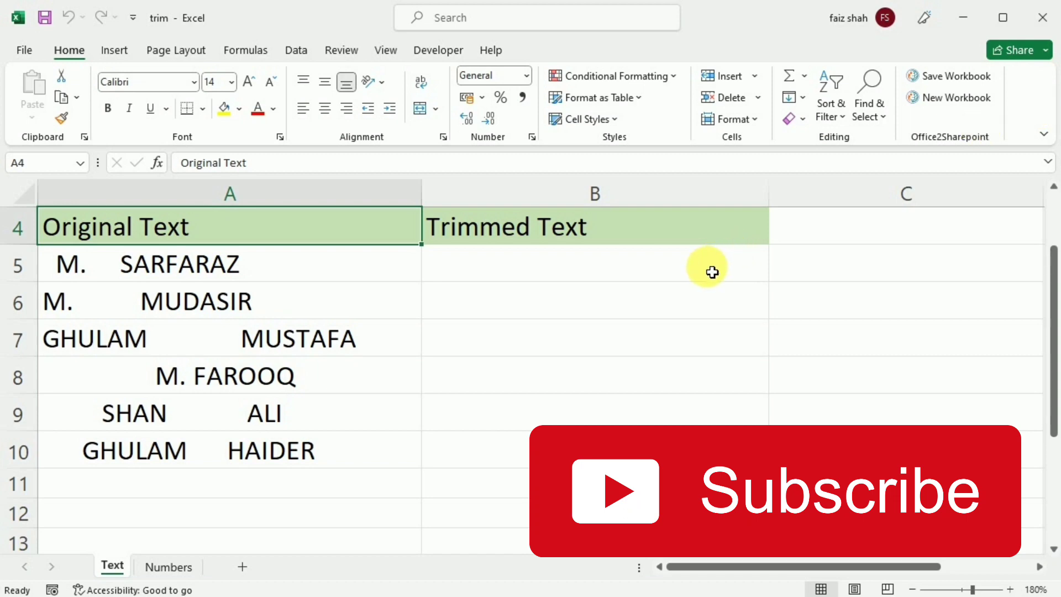
click(713, 272)
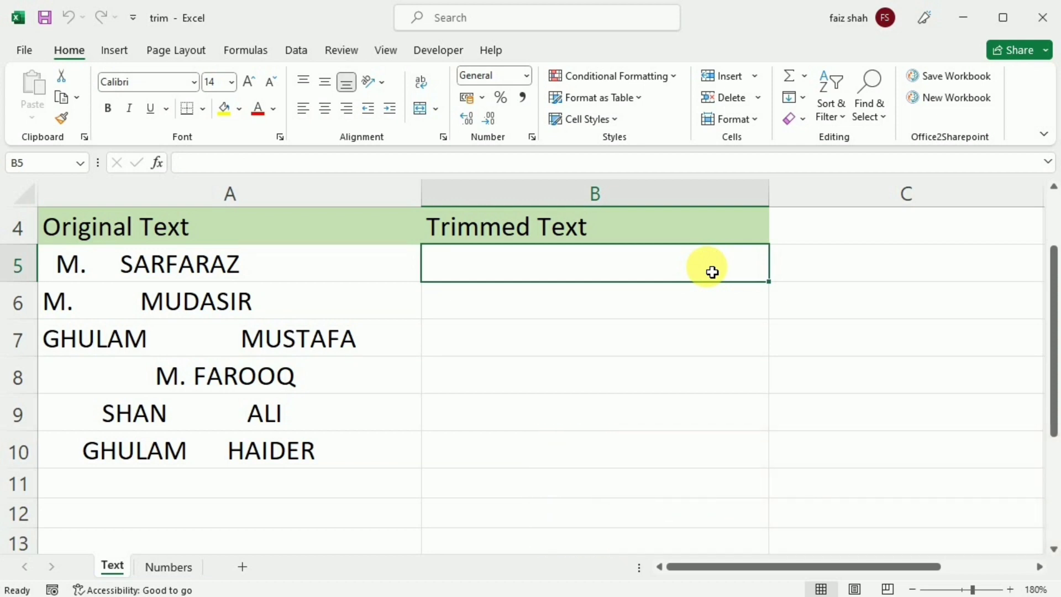
text(=t)
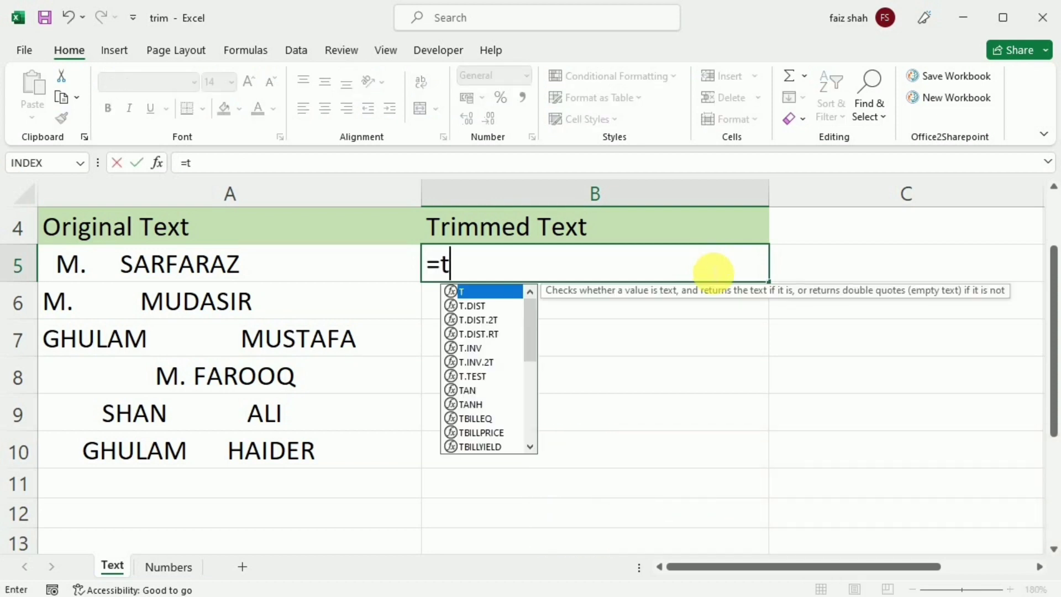
text(rim)
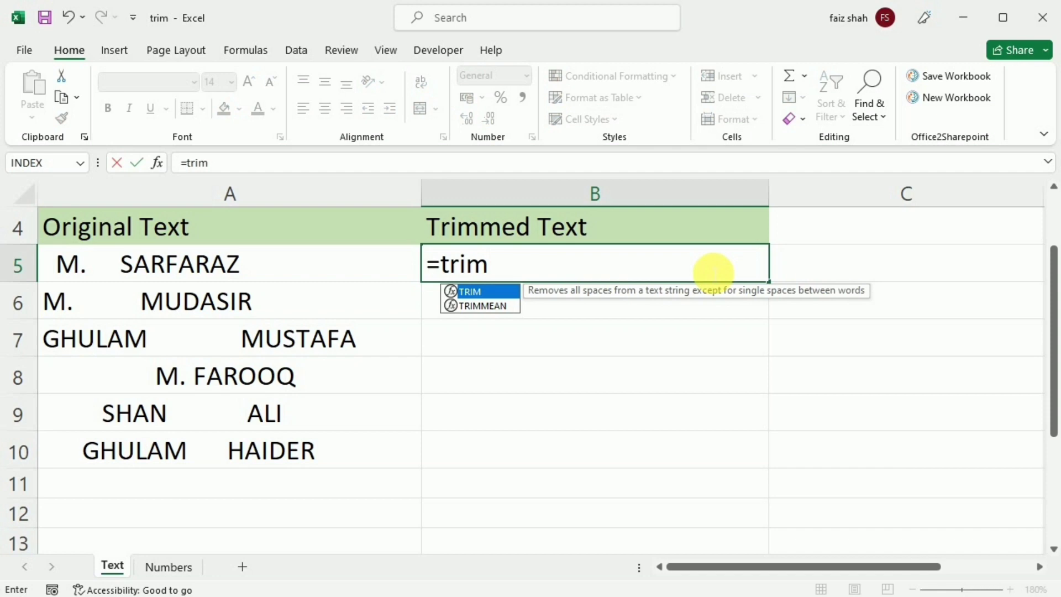
text(()
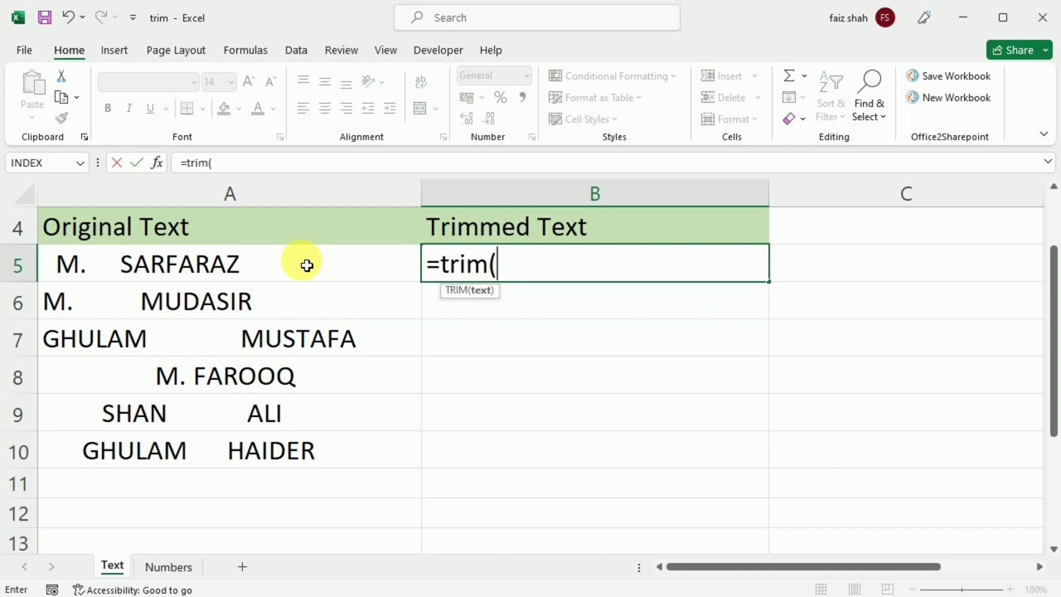
click(307, 266)
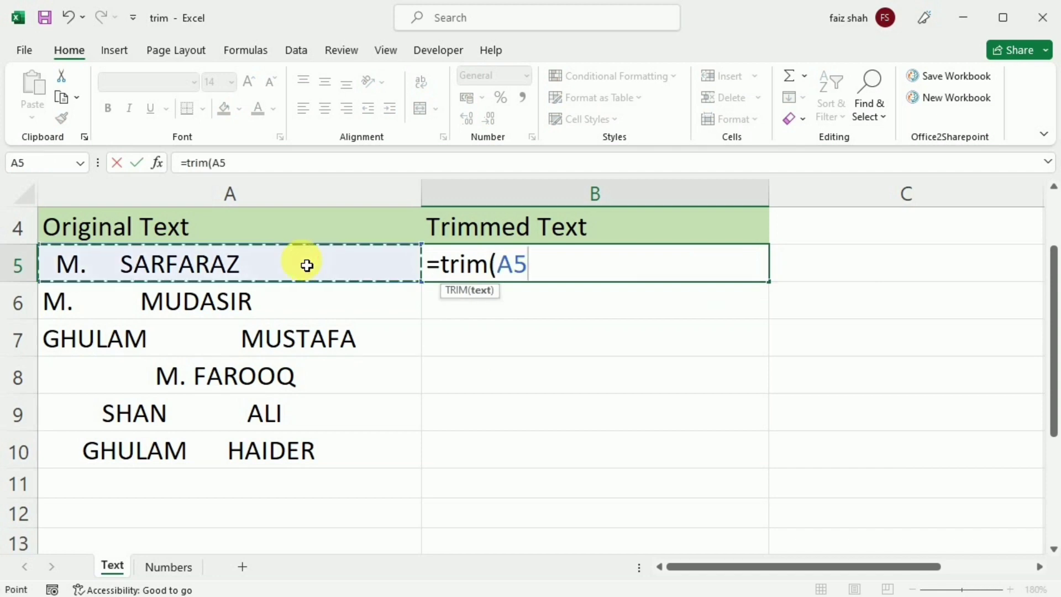
text())
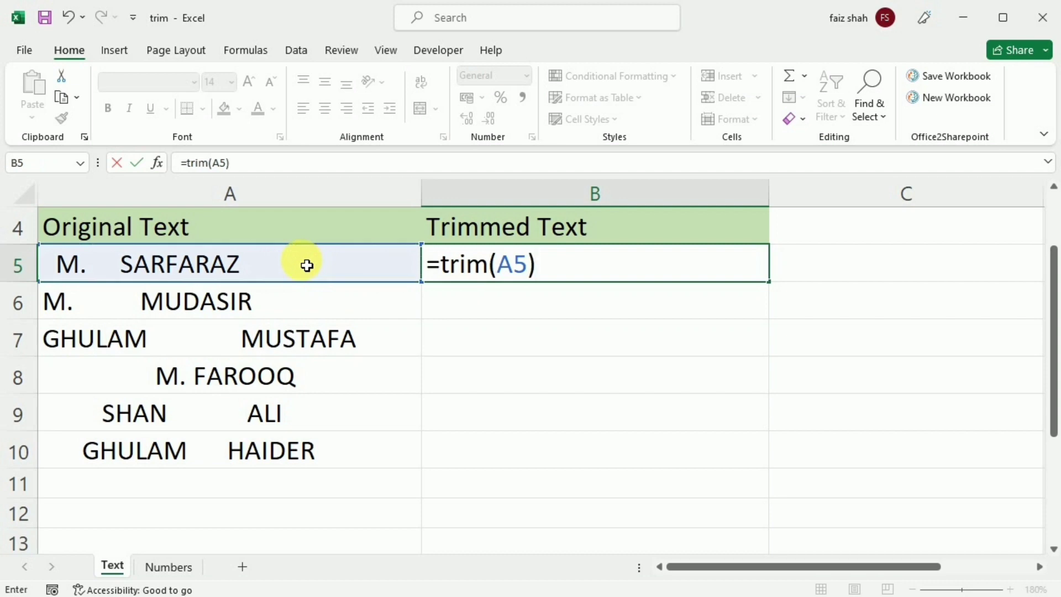
key(Return)
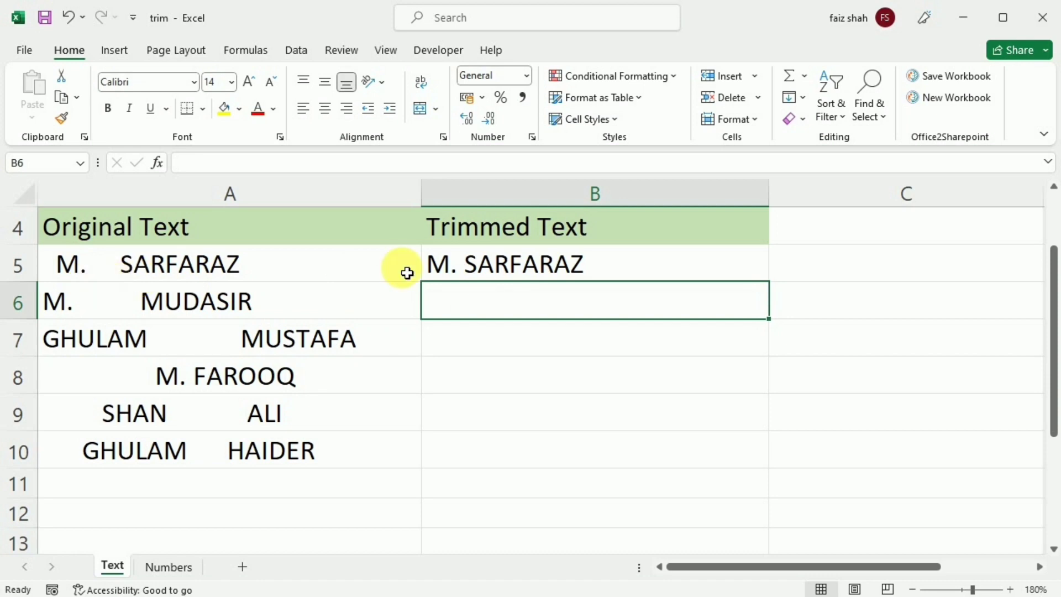
click(488, 274)
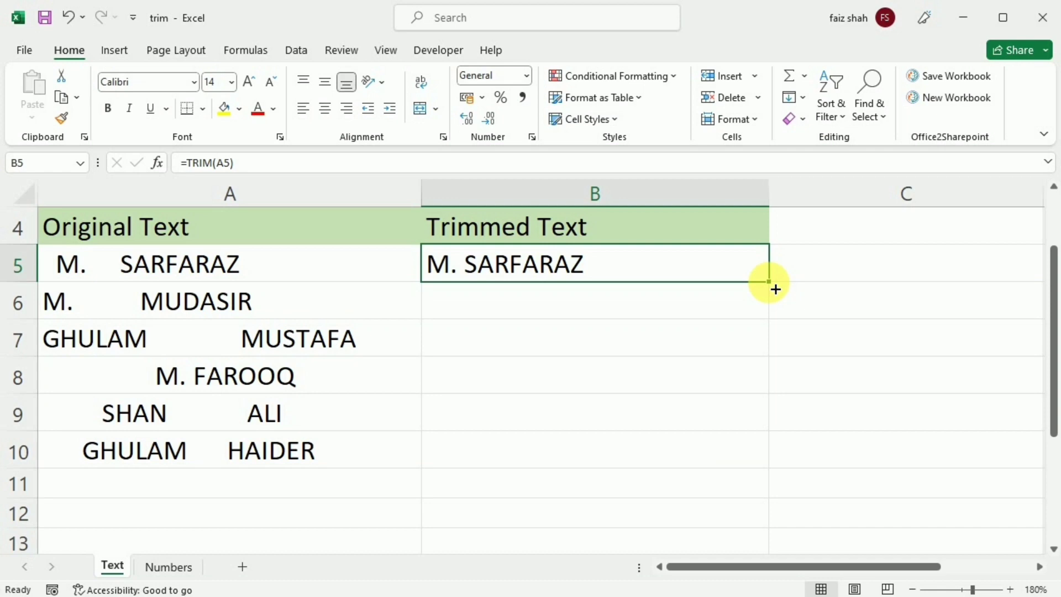
double_click(776, 288)
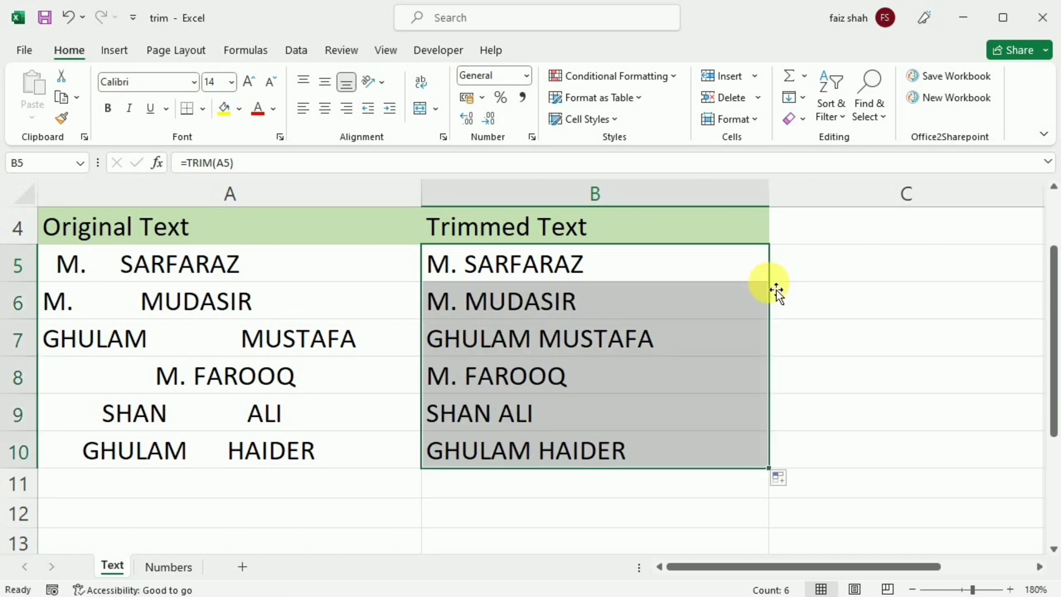
click(761, 232)
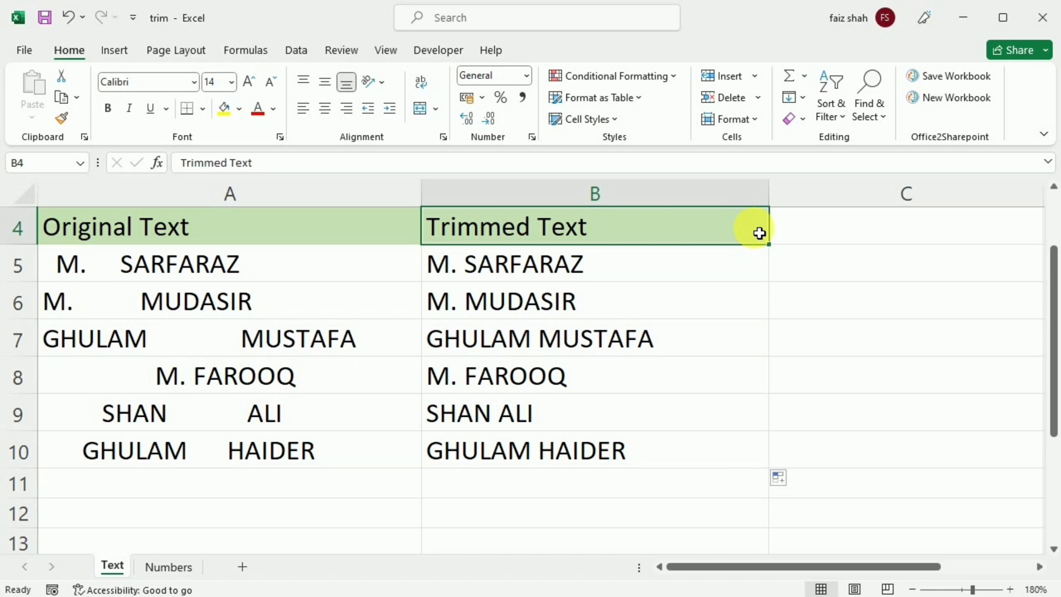
click(738, 279)
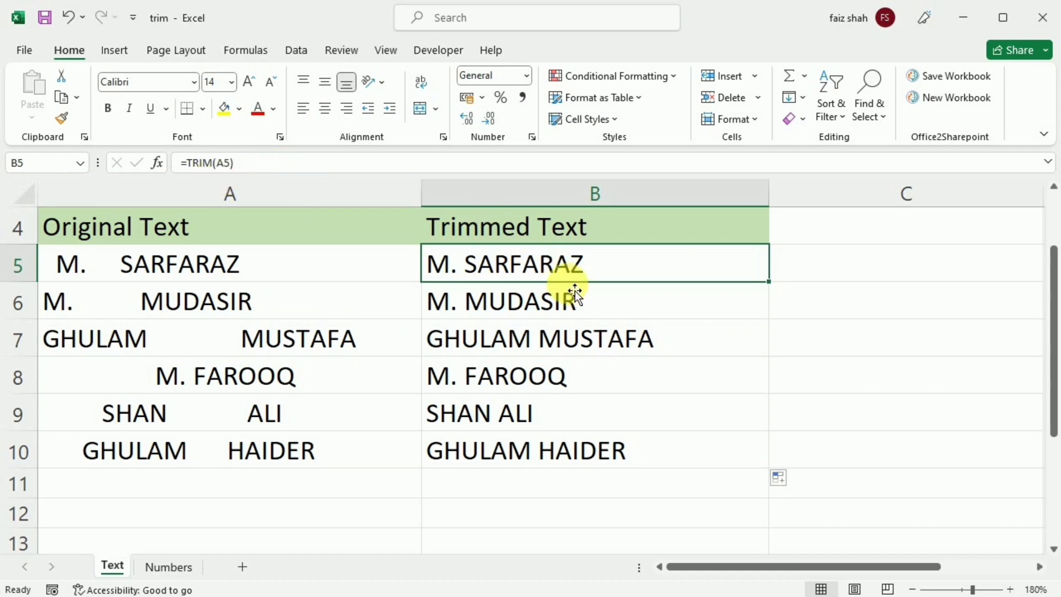
Step: Copy the trimmed names in B5:B10
click(617, 266)
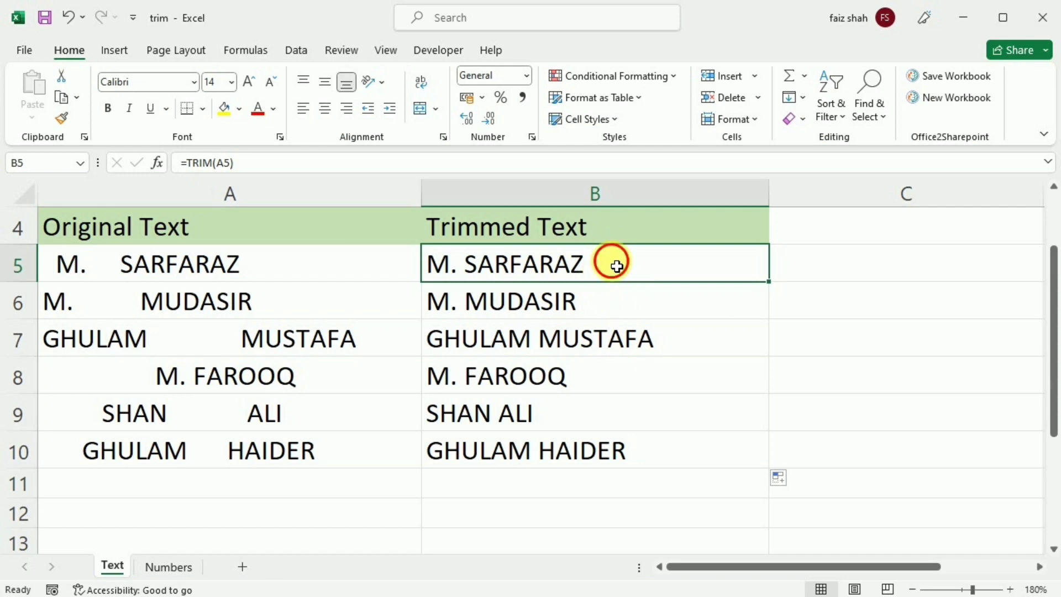
drag(617, 266, 642, 458)
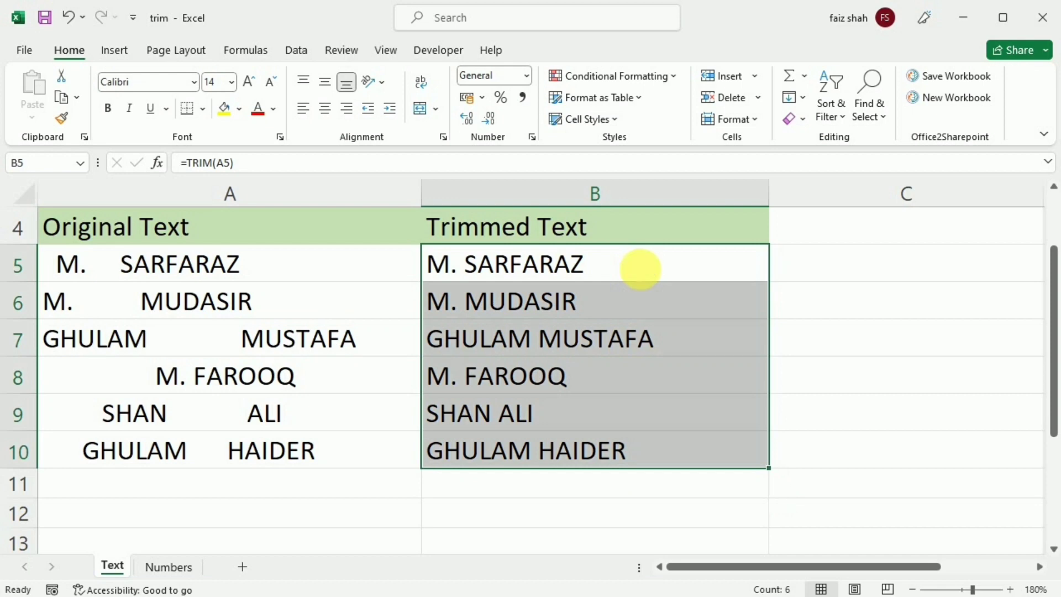
right_click(641, 270)
click(691, 200)
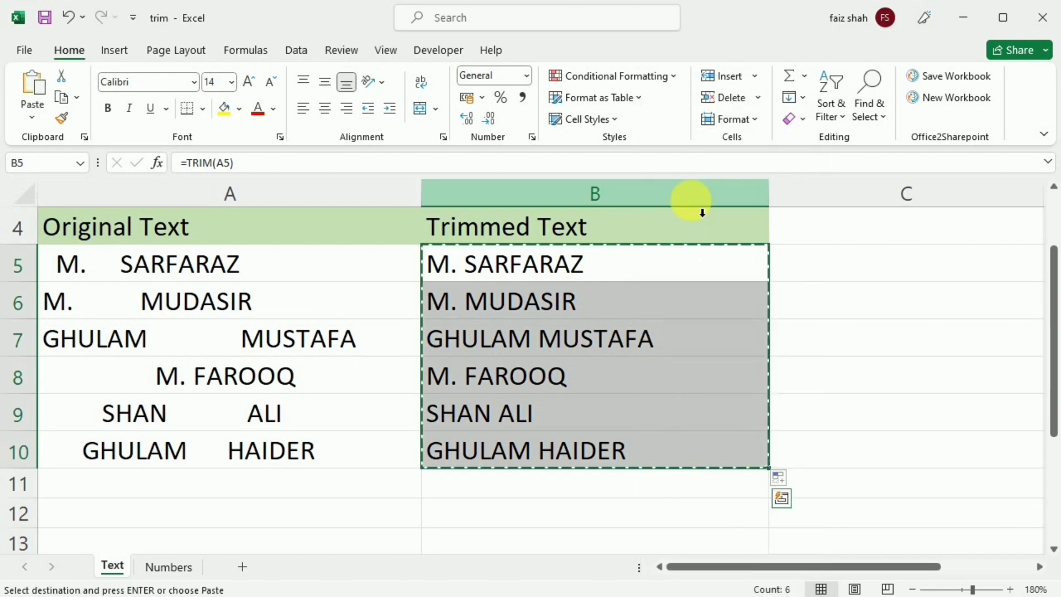
Step: Paste the names into C5 as values only, then go to the Numbers sheet
click(812, 268)
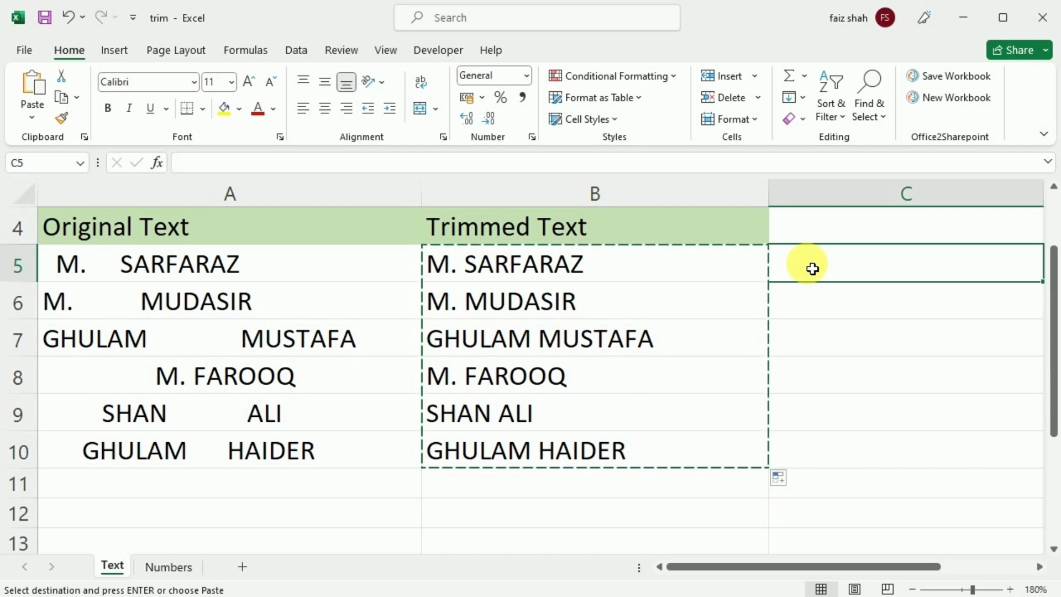
right_click(808, 263)
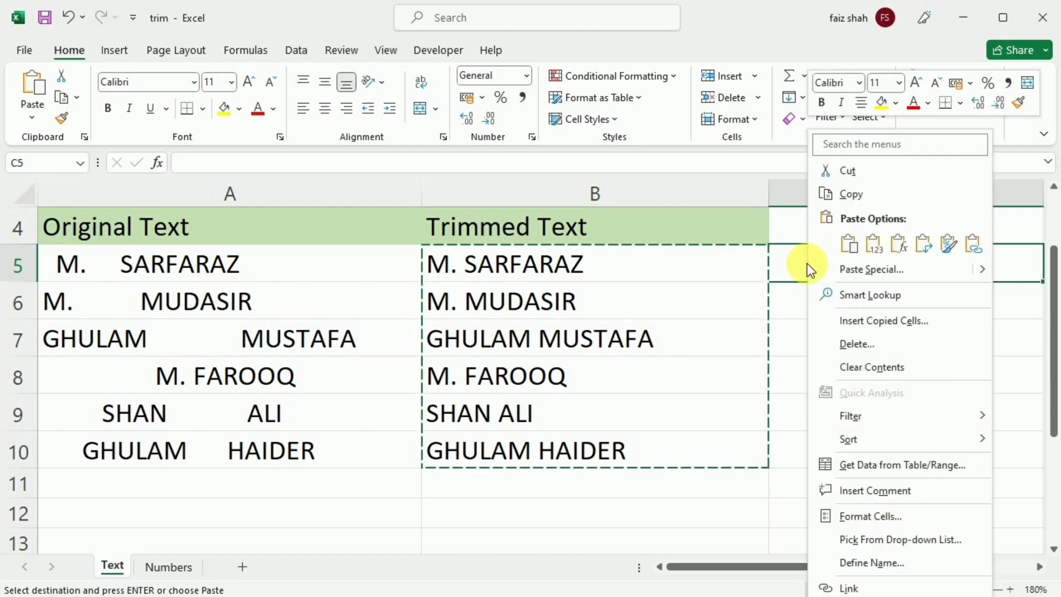
click(875, 243)
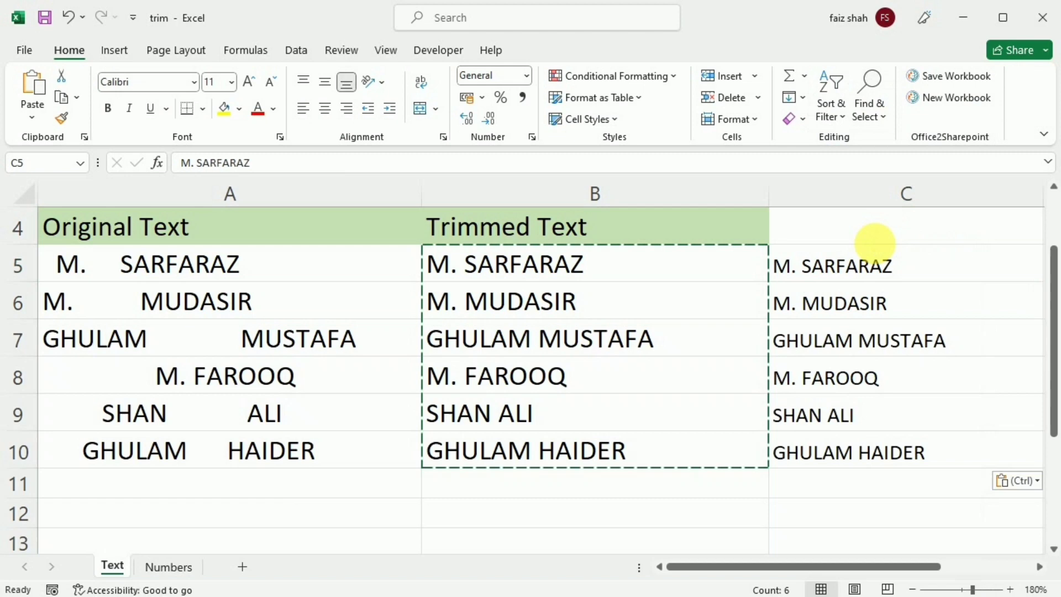
click(854, 508)
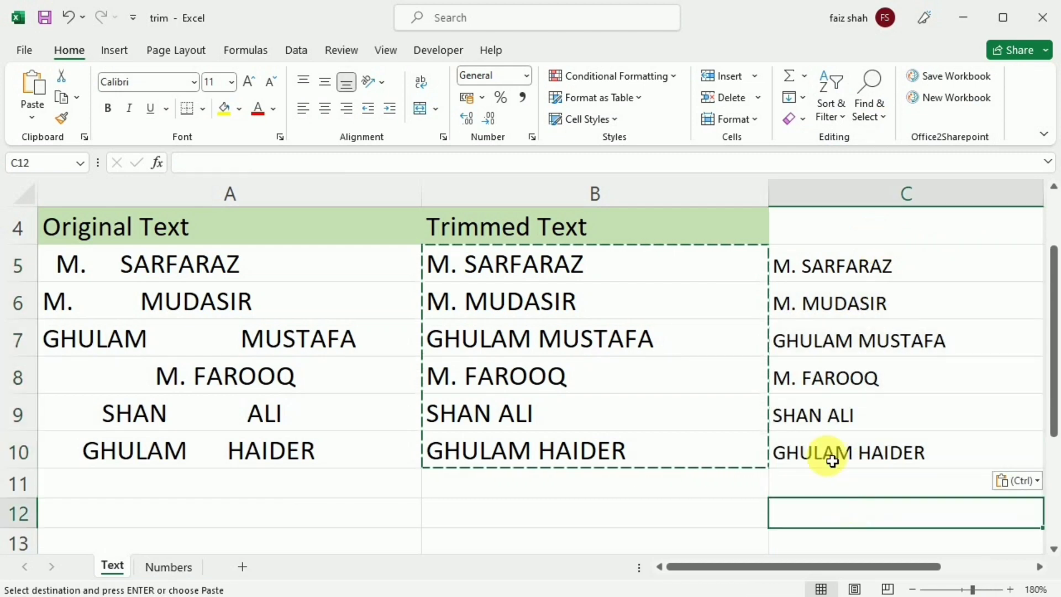
click(832, 269)
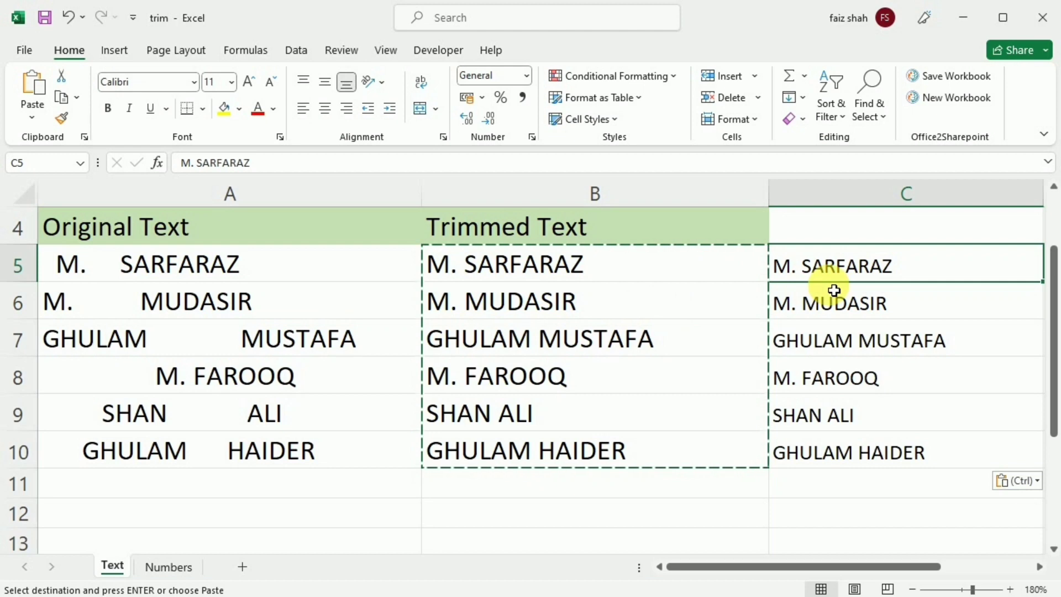
key(ctrl+Page_Down)
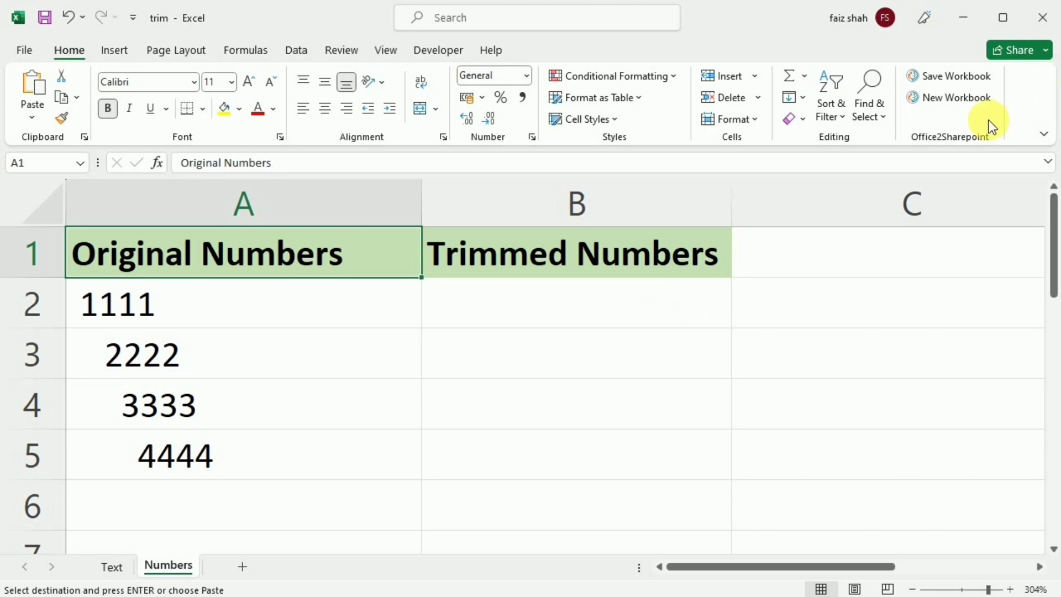
Step: Enter =TRIM(A2) in B2 and fill it down to B5, giving 1111 through 4444
click(680, 331)
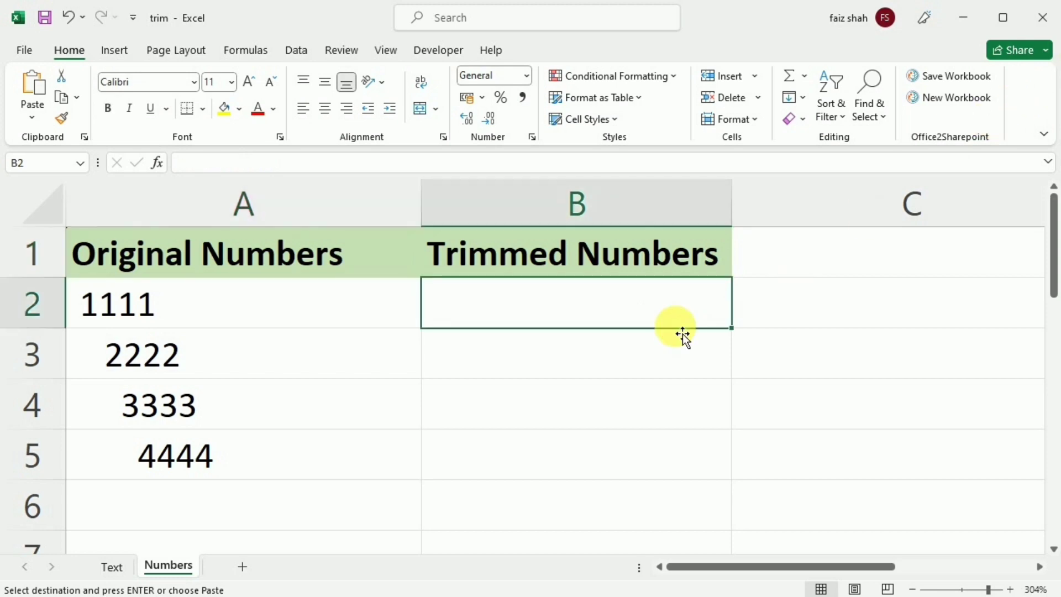
text(=trim()
click(347, 318)
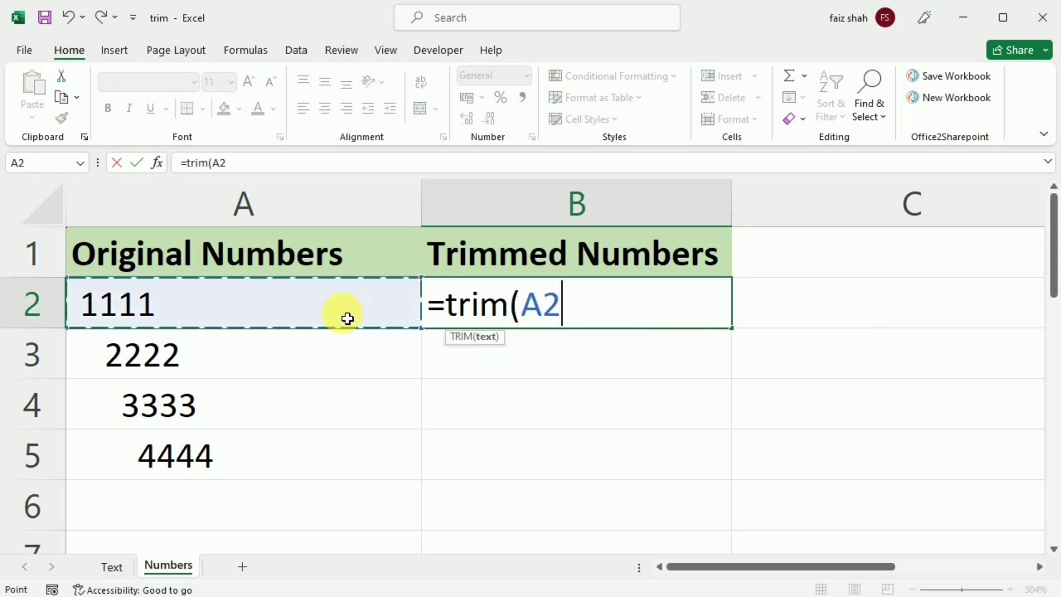
text())
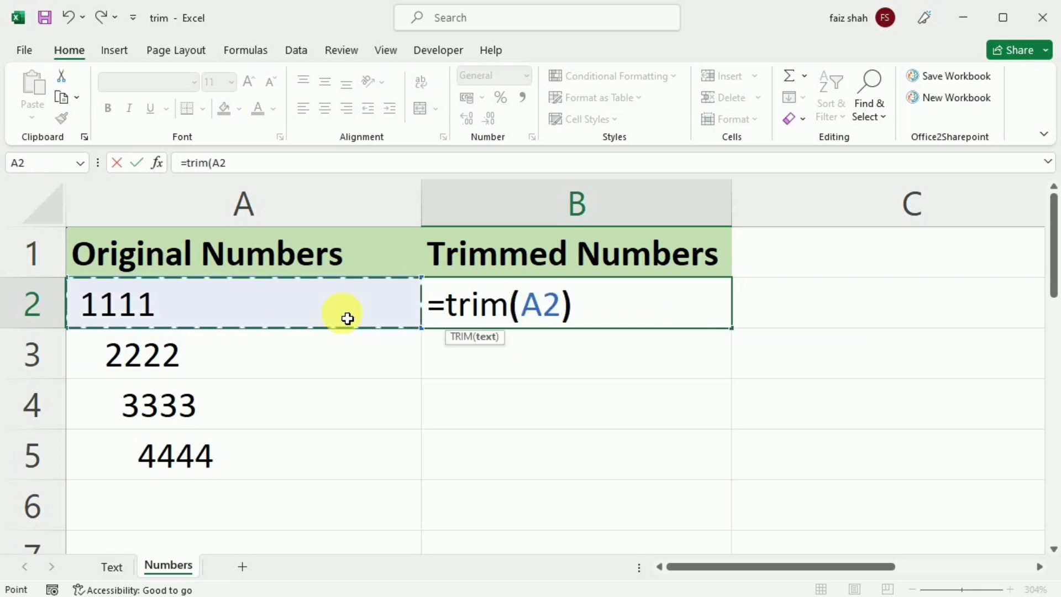
key(Return)
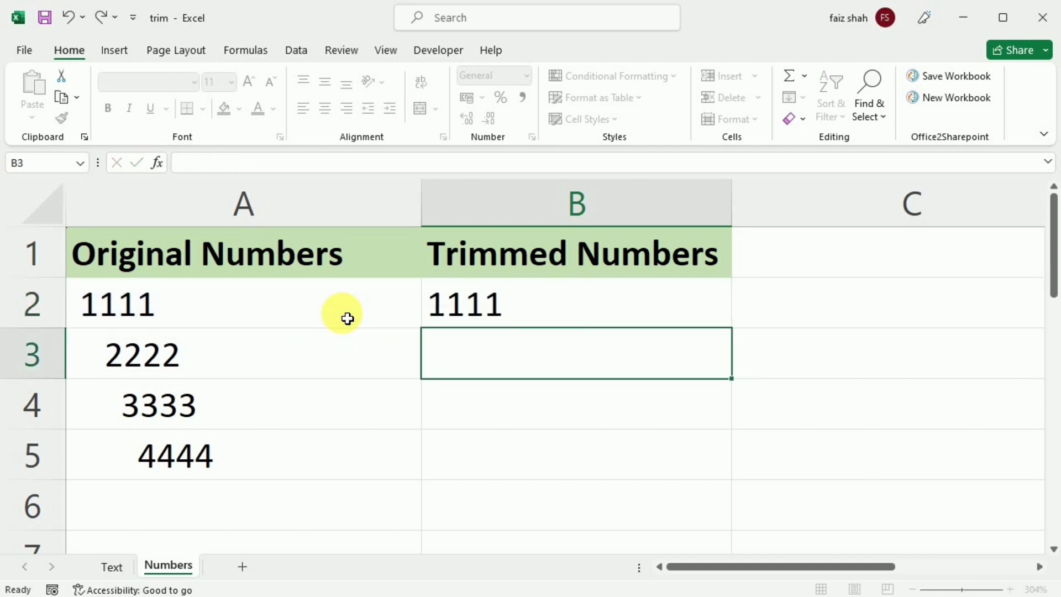
click(722, 314)
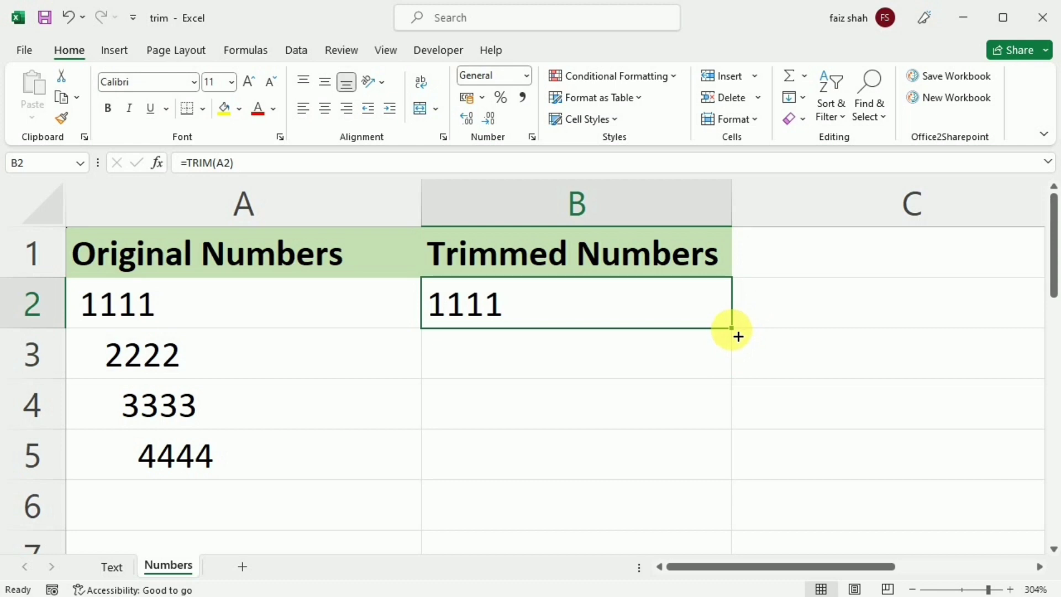
double_click(732, 330)
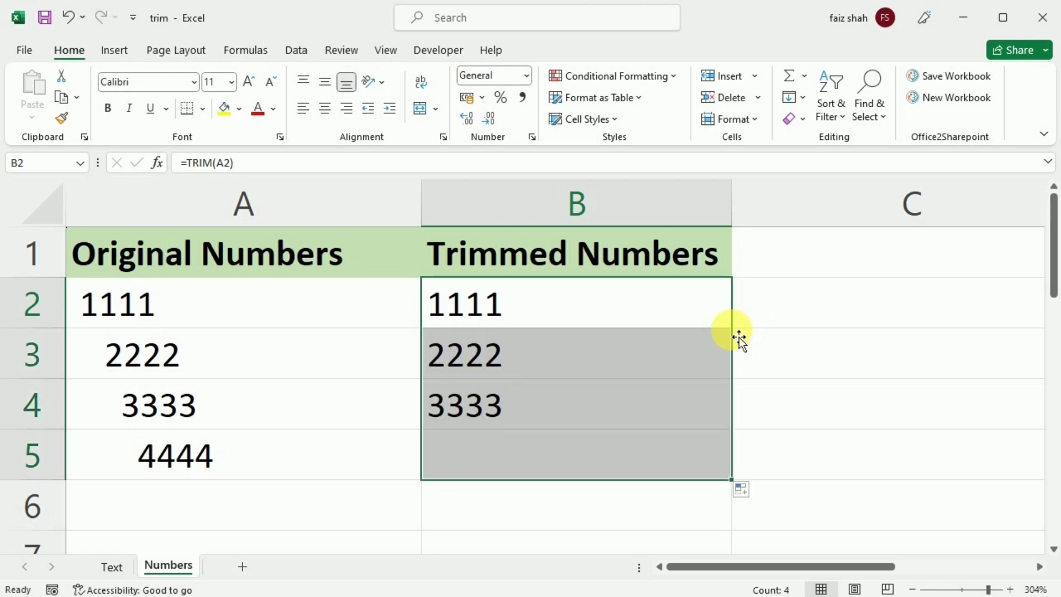
click(719, 310)
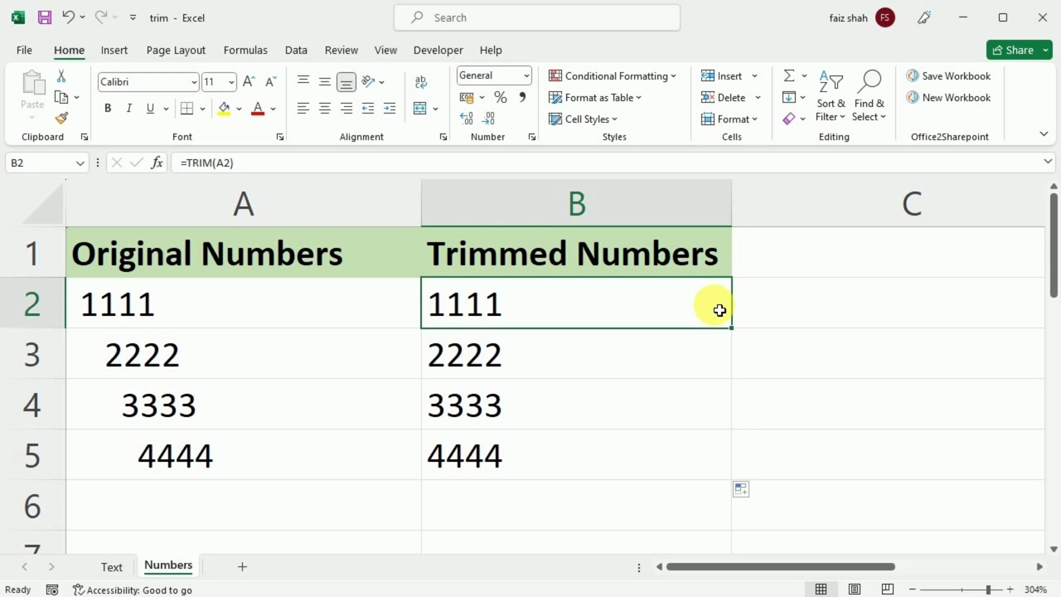
double_click(732, 327)
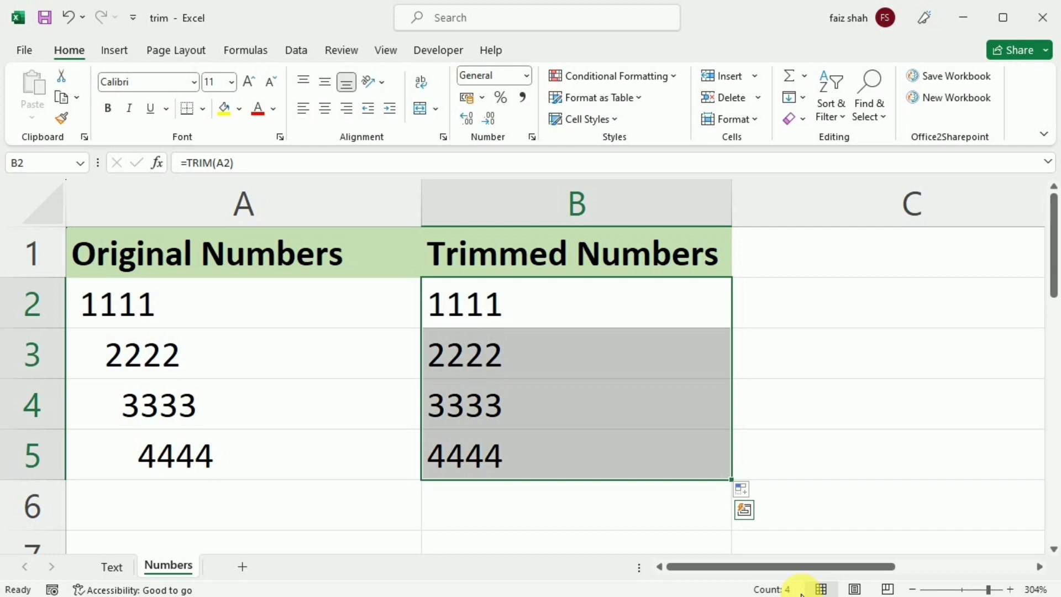
Step: Enter =SUM(B2:B5) in B6, which returns 0
double_click(707, 509)
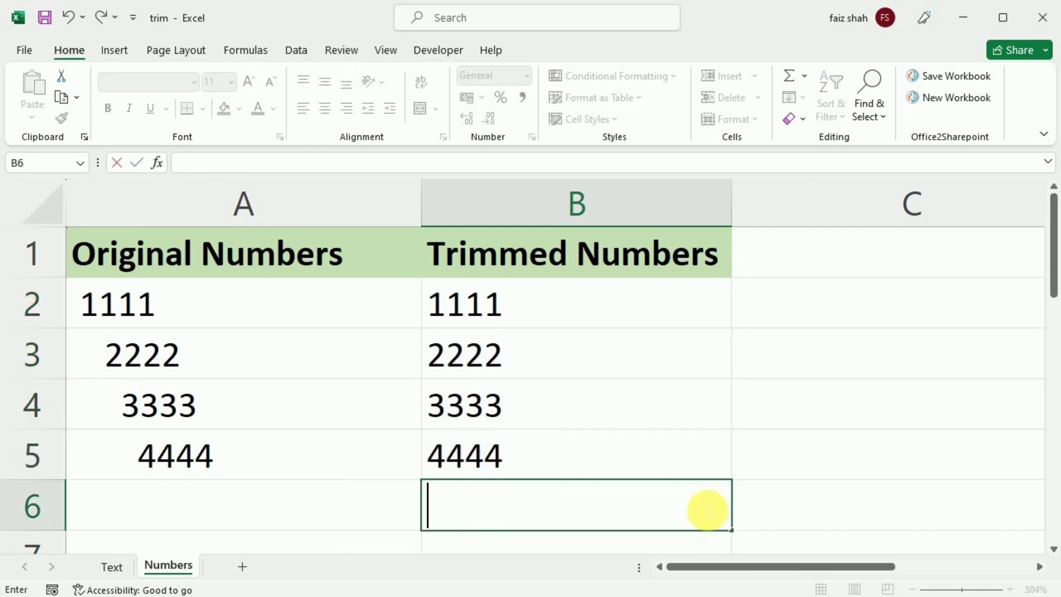
text(=Sum)
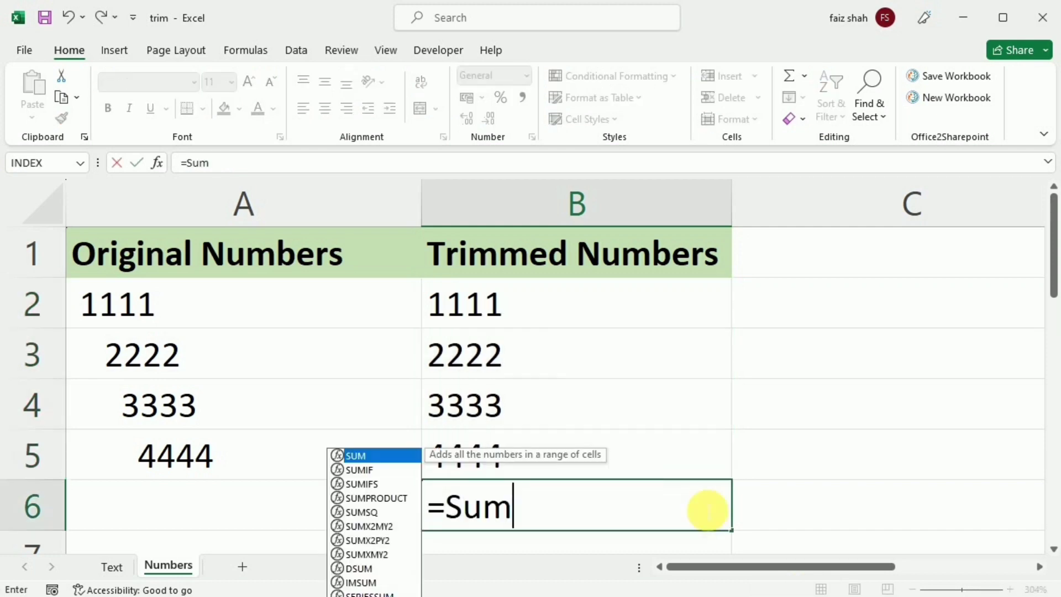
text(()
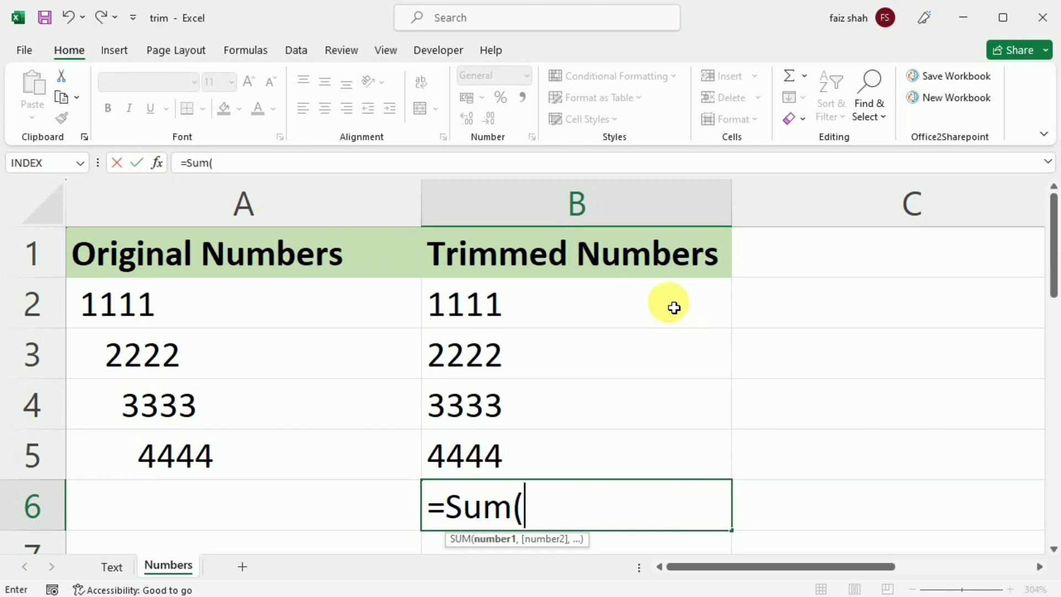
drag(675, 307, 676, 443)
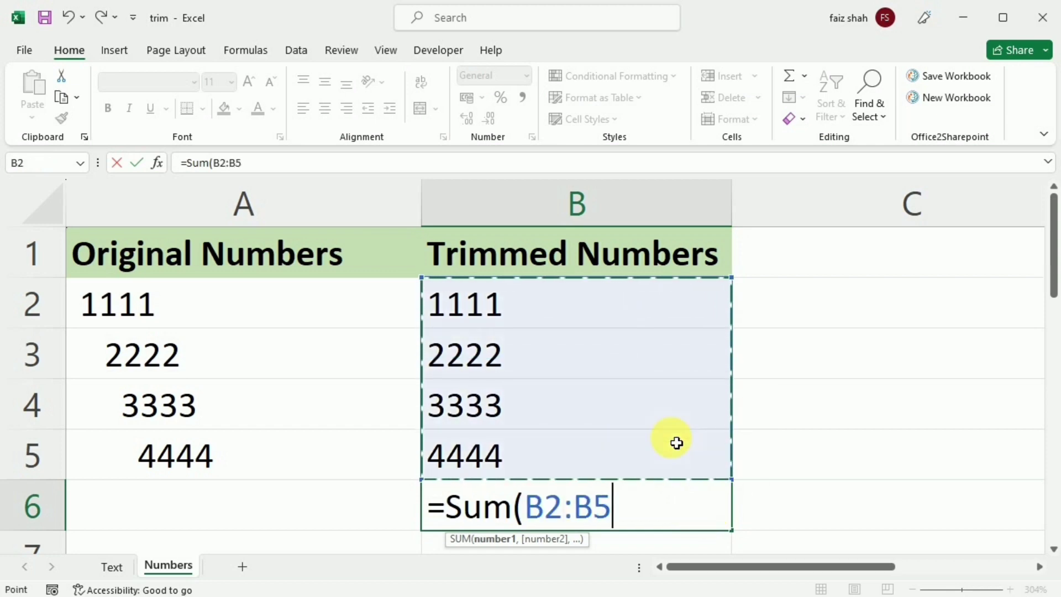
text())
key(Return)
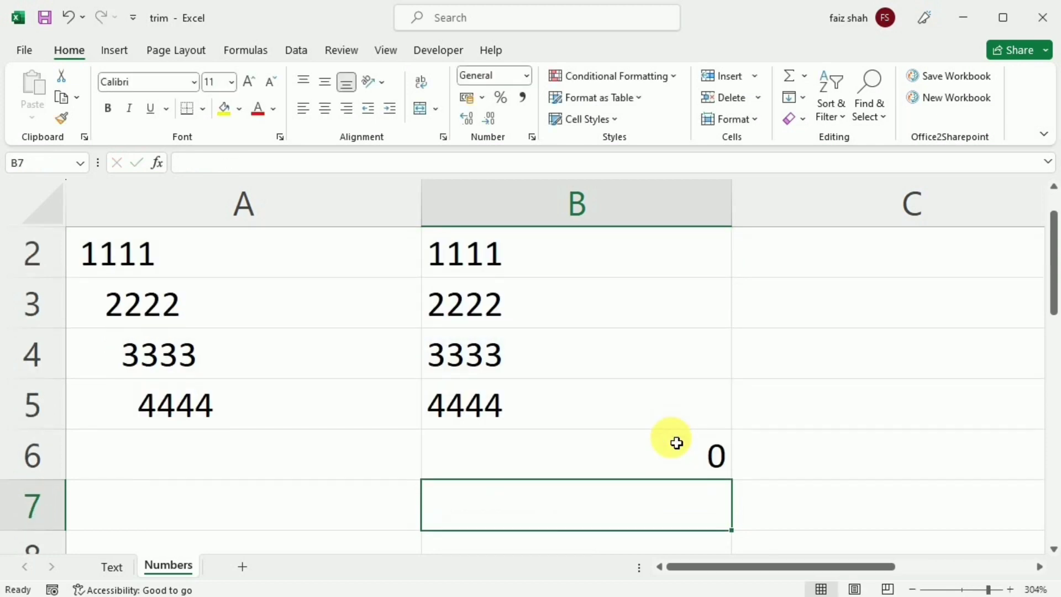
click(677, 443)
scroll(714, 388, up, 1)
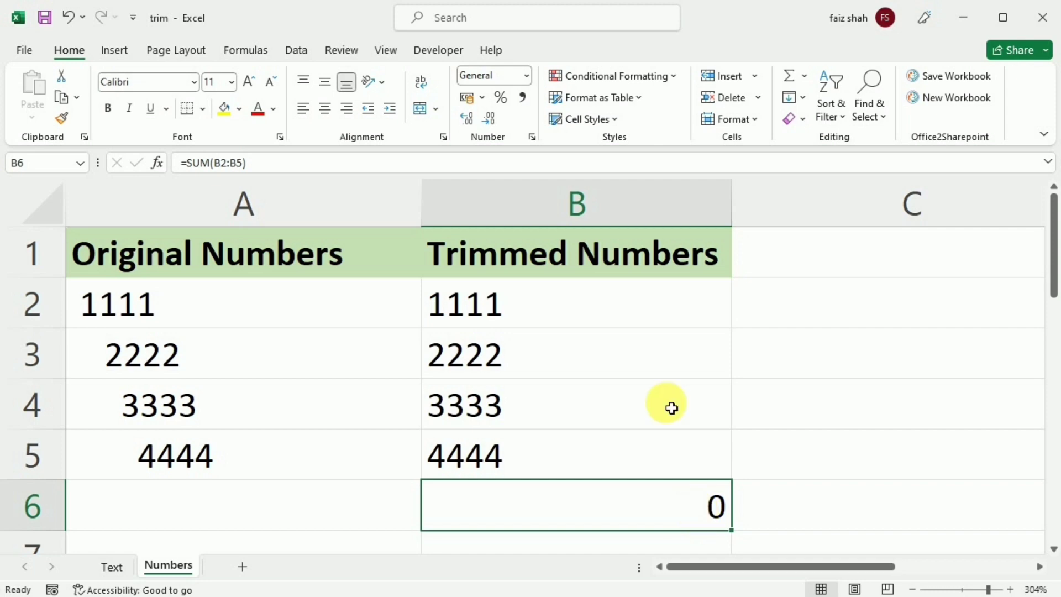
Step: Change B2's formula to =VALUE(TRIM(A2)) so it returns the number 1111
click(628, 316)
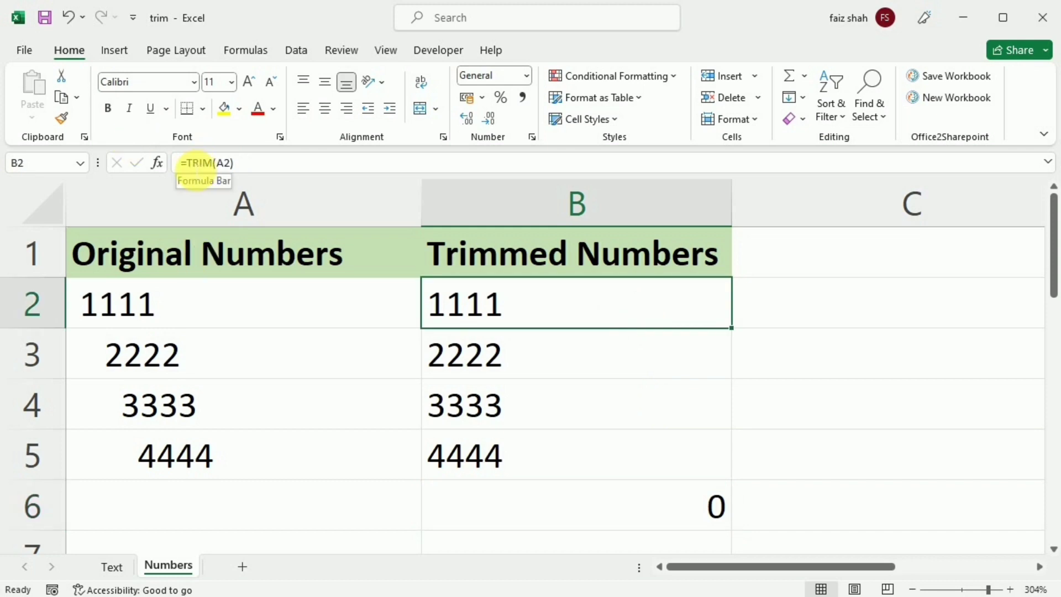
click(194, 163)
text(V)
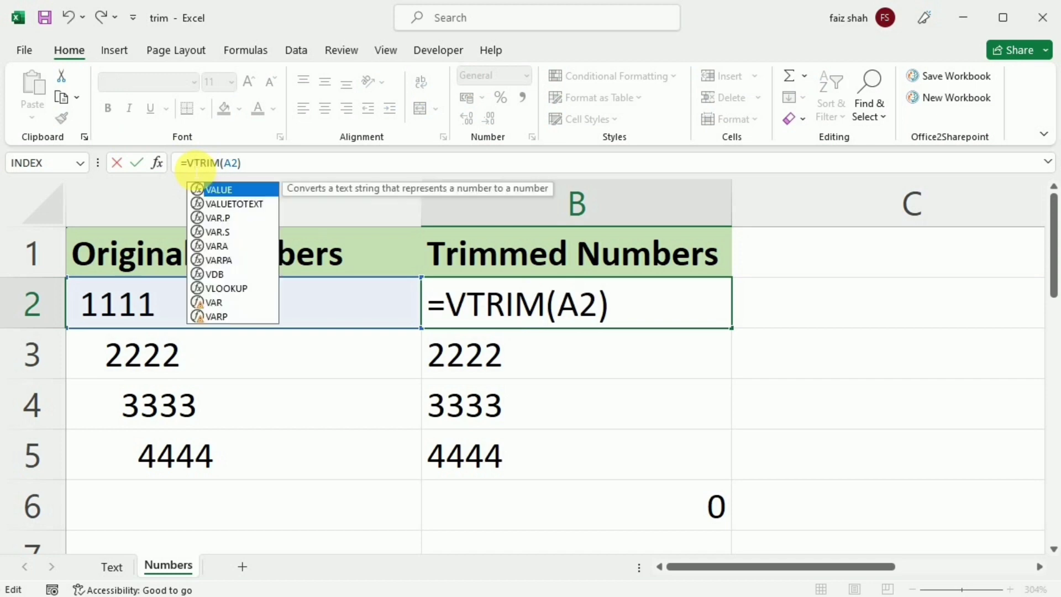
text(alue)
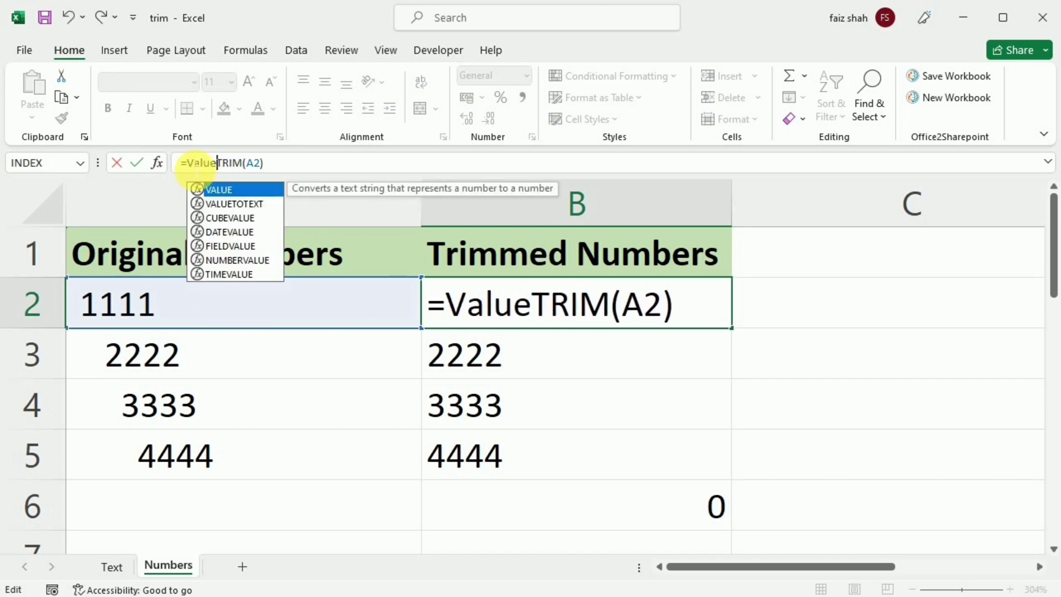
text((TRIM(A2)
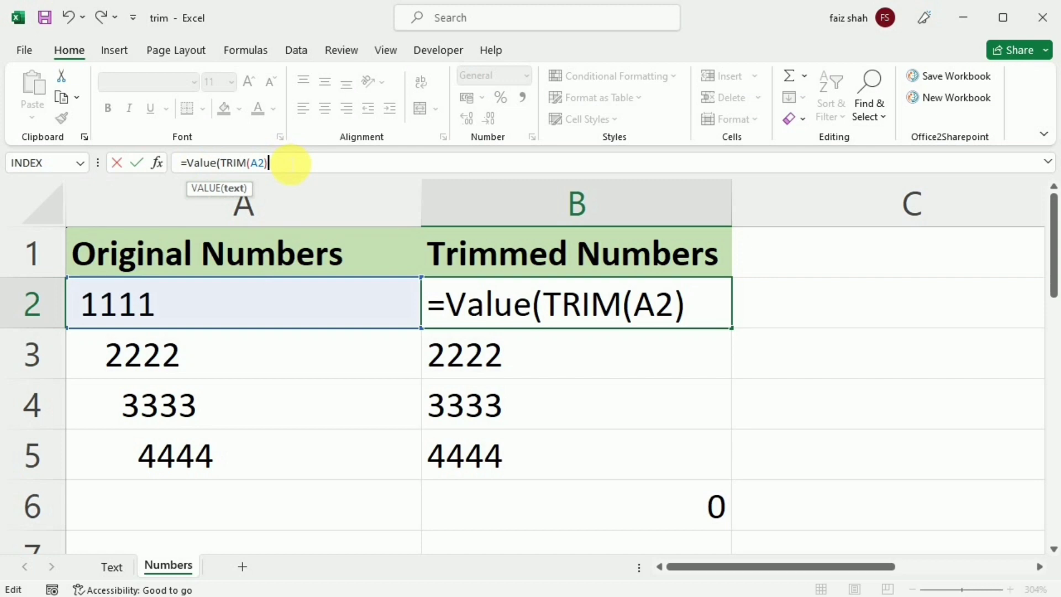
text())
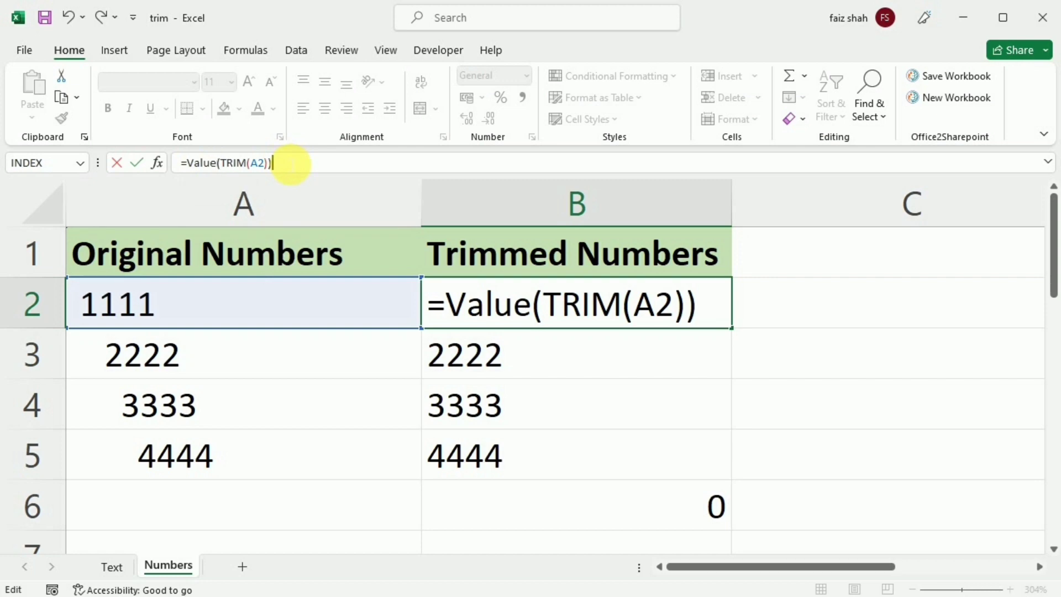
key(Return)
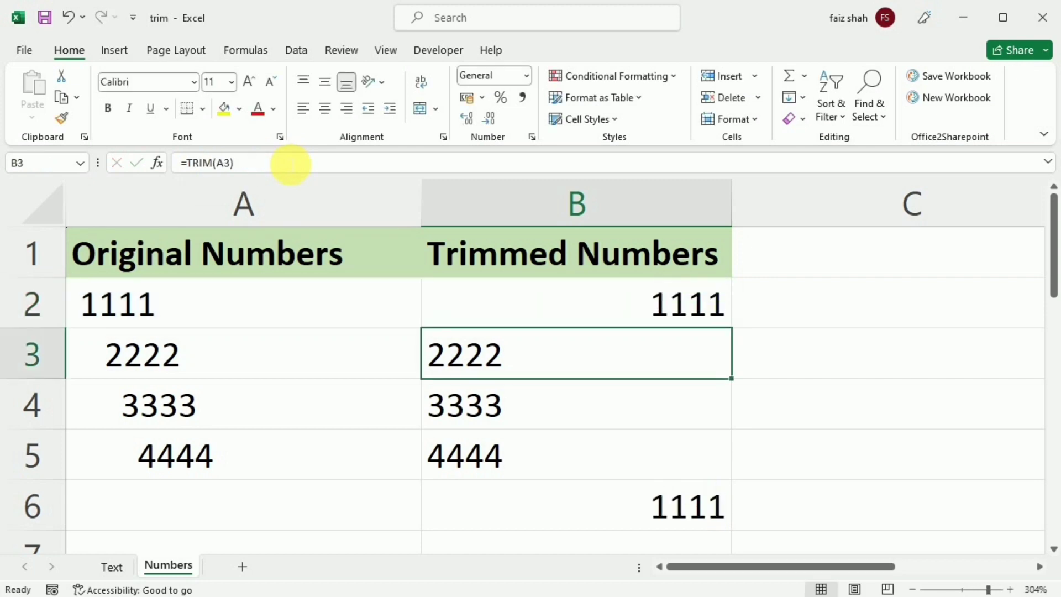
click(609, 315)
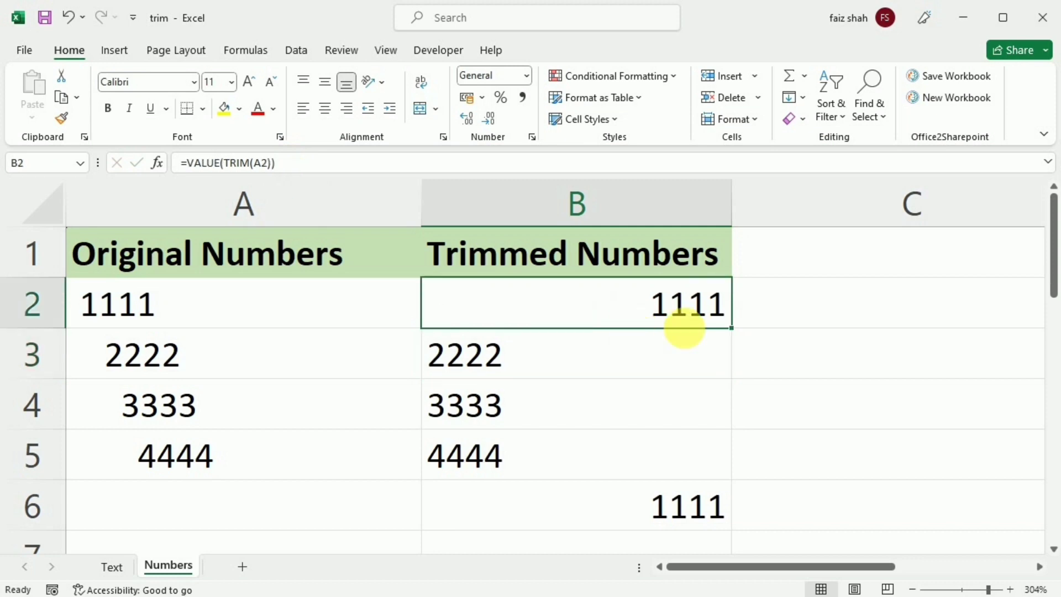
Step: Copy =VALUE(TRIM(A2)) down to B5 and confirm the B6 total reads 11110
drag(736, 337, 738, 477)
click(701, 496)
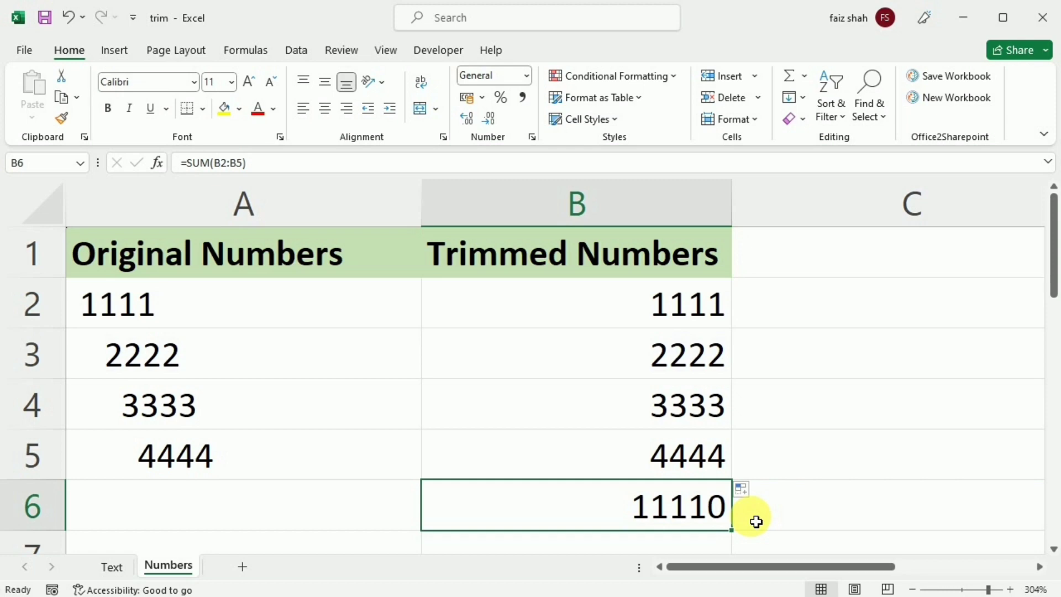
key(ctrl+Home)
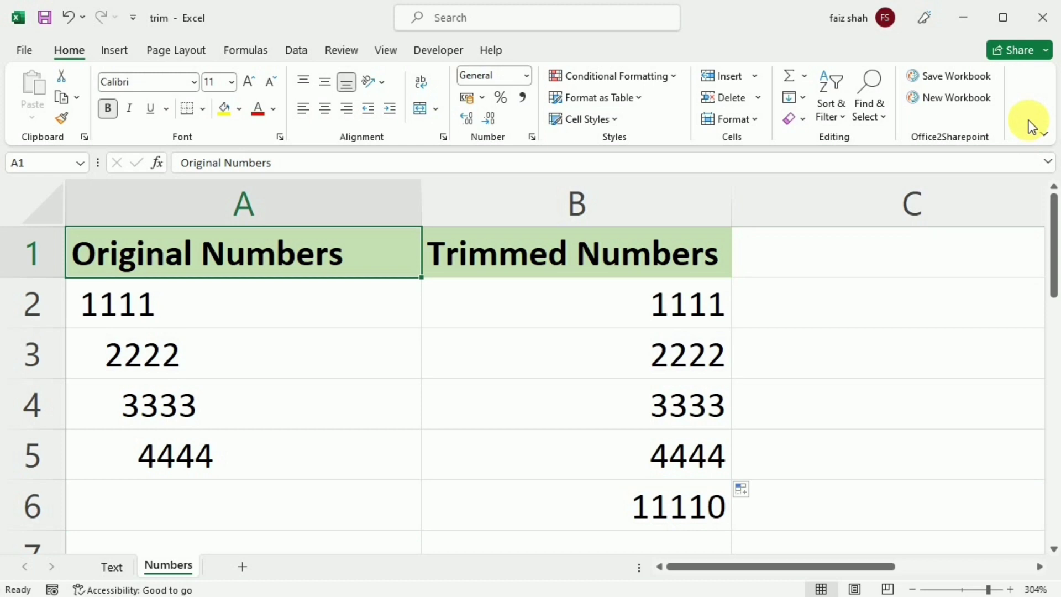